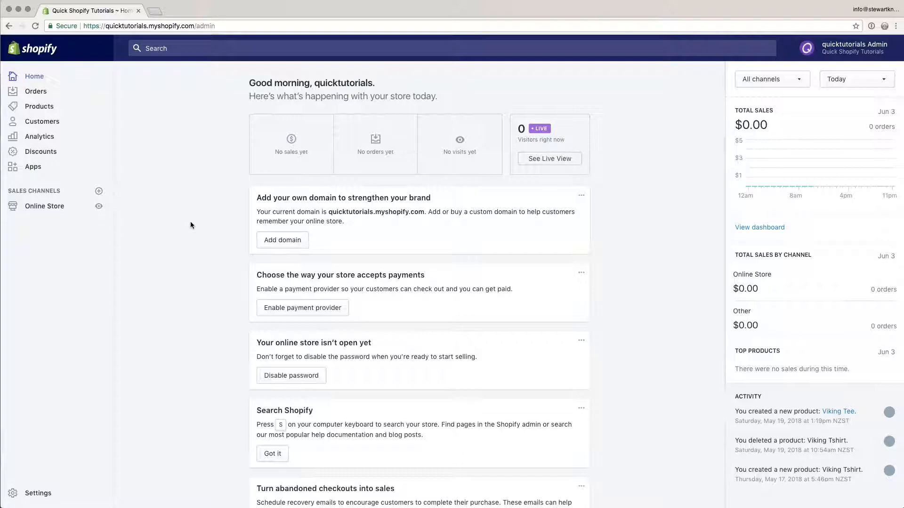
Step: Start adding a new page to the online store
click(41, 208)
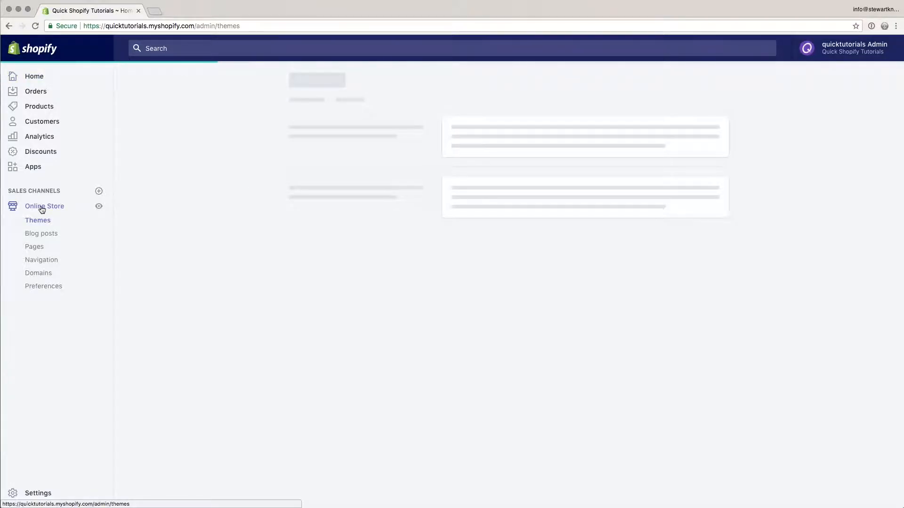
click(34, 248)
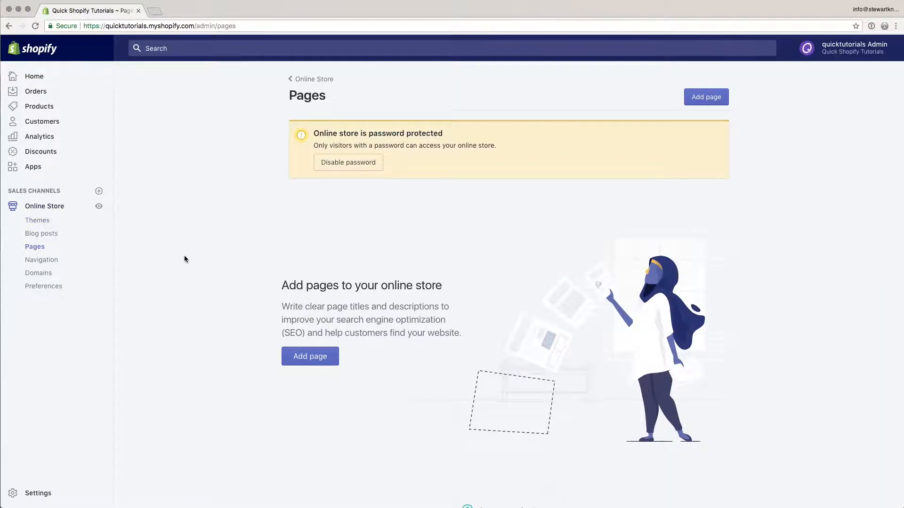
click(312, 360)
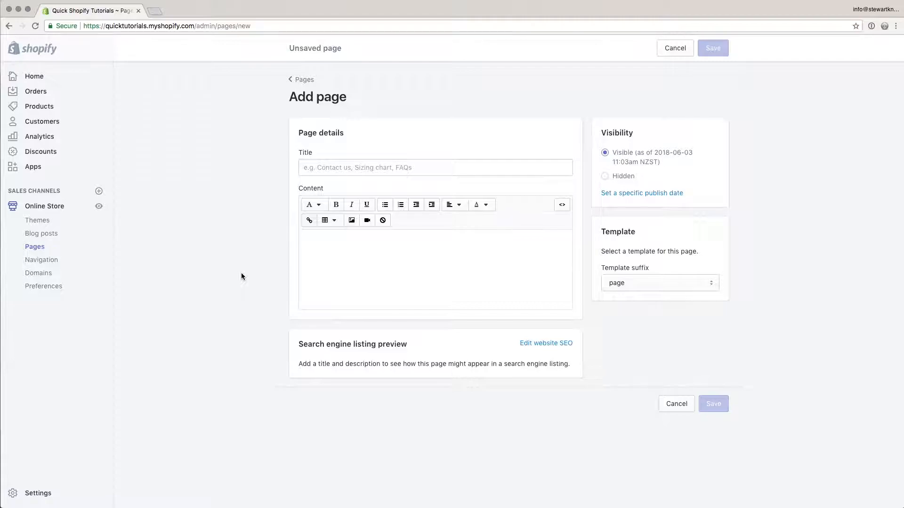
Step: Title the new page "About Quick Shopify Tutorials"
click(344, 166)
click(359, 255)
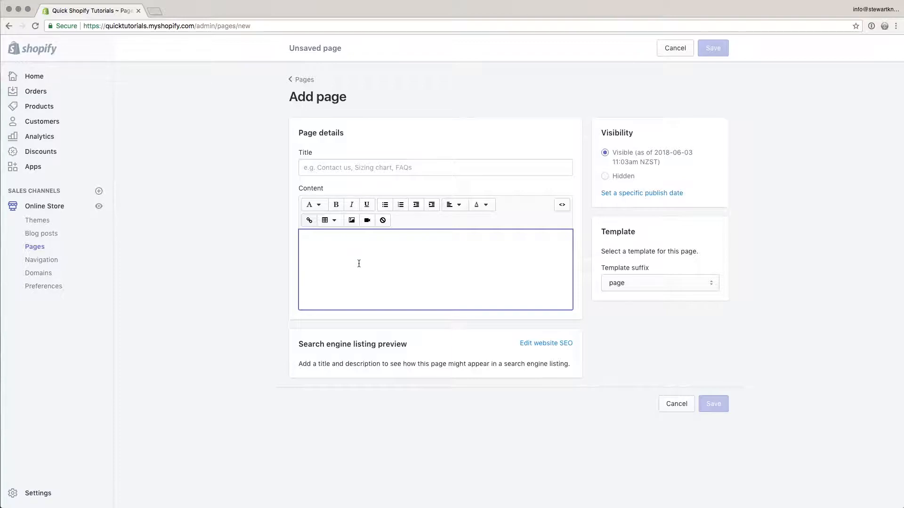
click(337, 169)
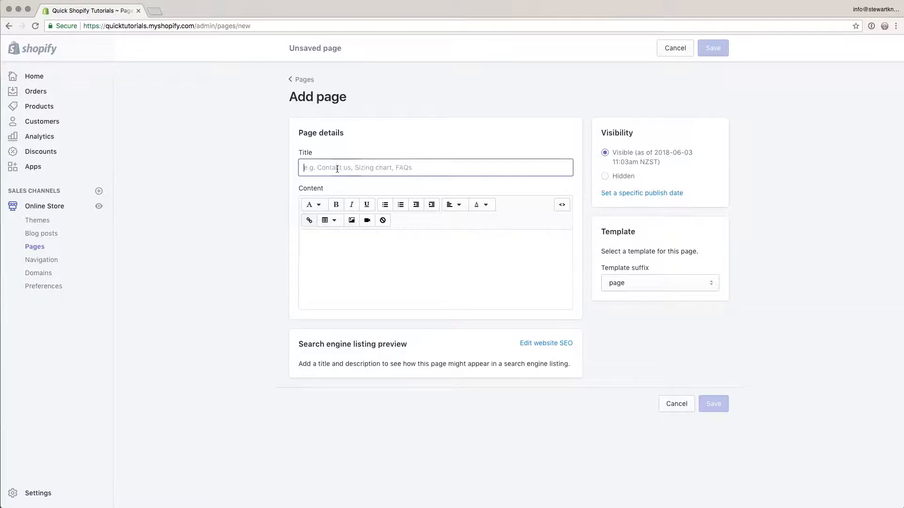
text(Abou)
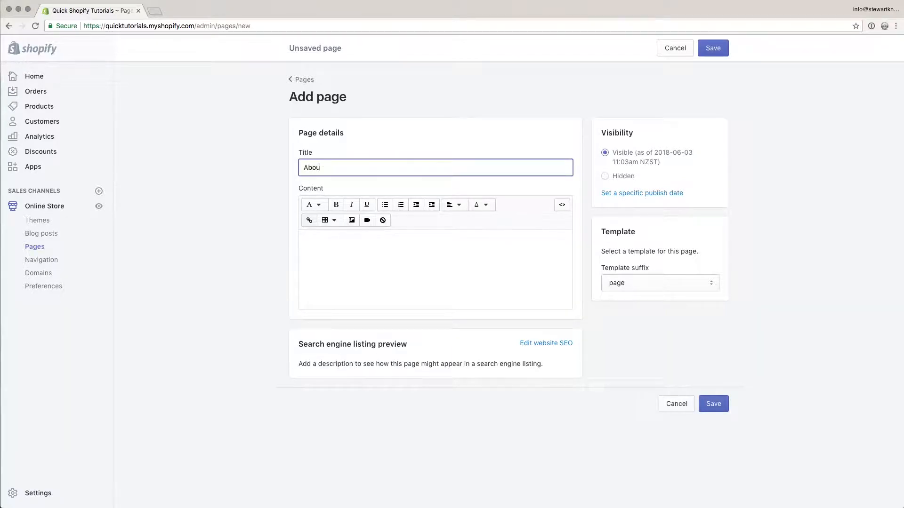
text(t Quick Shopify Tutorials)
Step: Fill the page content with the prepared about text that begins "Learn how to use Shopify and become a master of your own online ecommerce store"
click(382, 254)
key(super+Tab)
key(super+Tab)
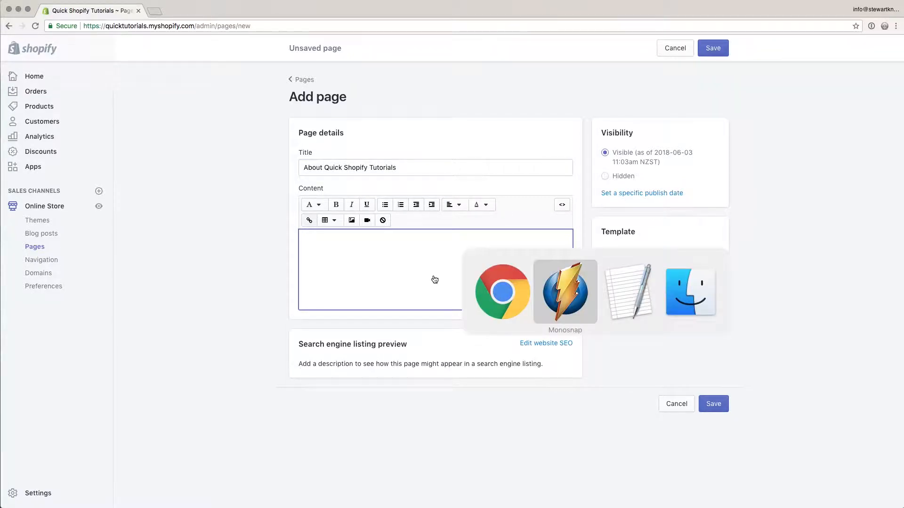
click(361, 252)
text(Learn how to use Shopify and become a master of your own online ecommerce store with these quick tutorials. We break everything down into short videos, focusing on one aspect of the platform at a time.  Stewart has worked with Shopify since 2012 as a senior front-end developer and UX/UI designer at Lucid, an award-winning design agency based in New Zealand & New York.)
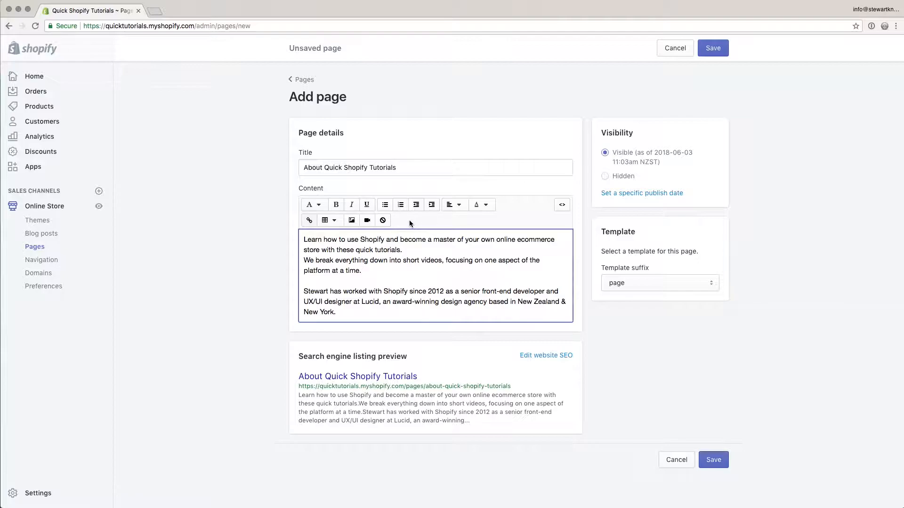
Step: Inspect the HTML source of the page content, return to the formatted view, and review the search engine listing preview
click(371, 271)
click(560, 207)
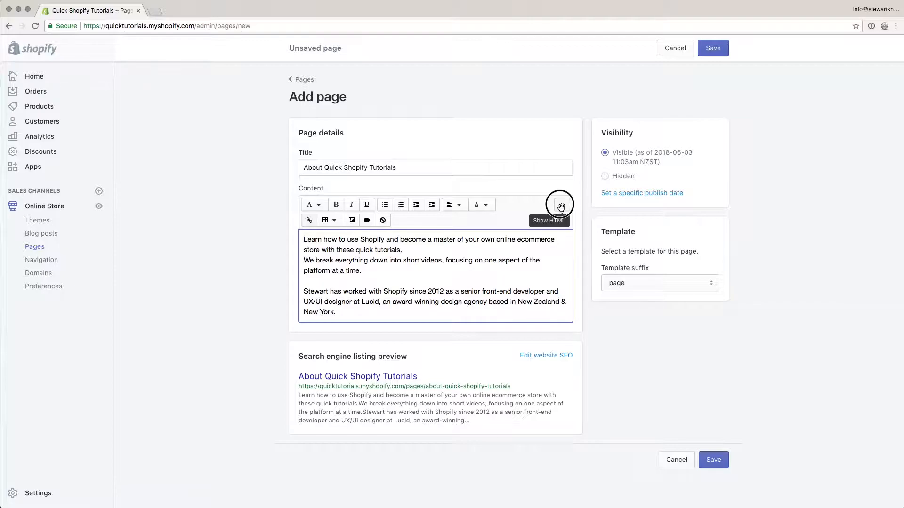
drag(541, 272, 274, 229)
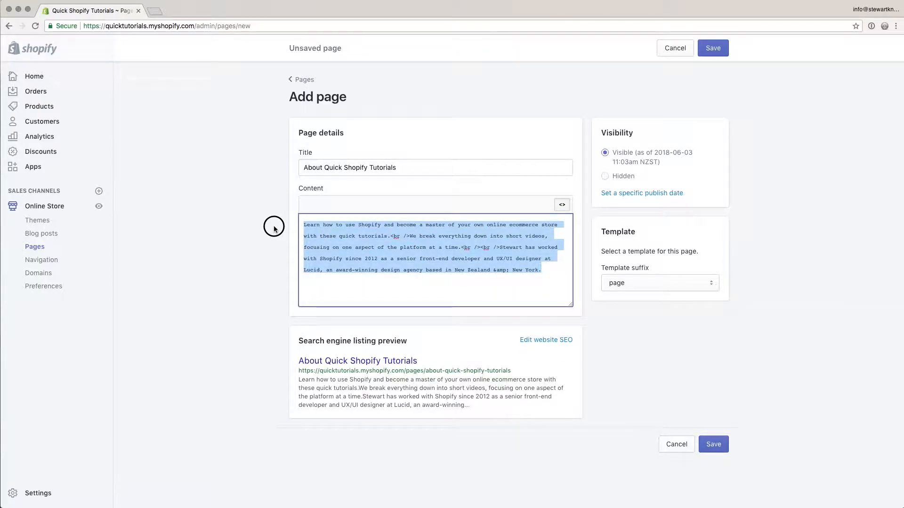
click(560, 208)
click(457, 276)
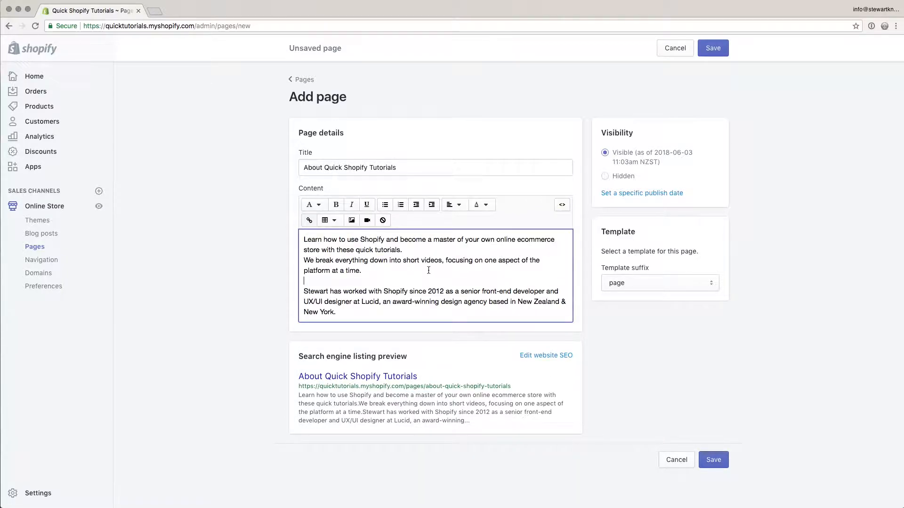
drag(299, 377, 537, 435)
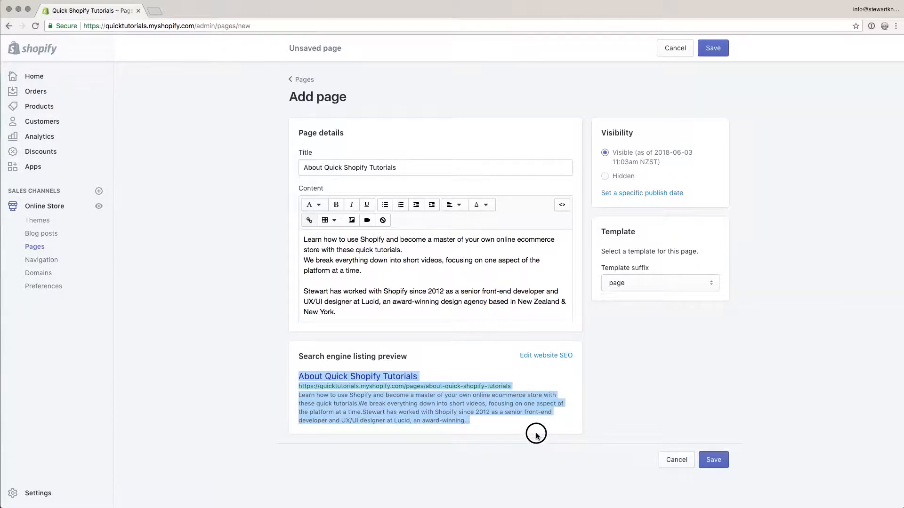
click(479, 419)
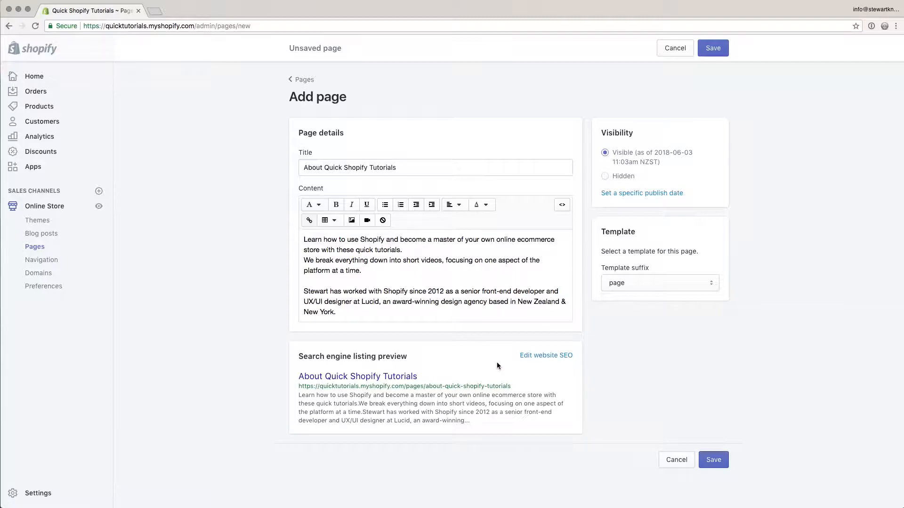
Step: Edit the website SEO, reviewing the page title and meta description, and set the page's URL handle to about-us
click(535, 360)
scroll(528, 370, down, 3)
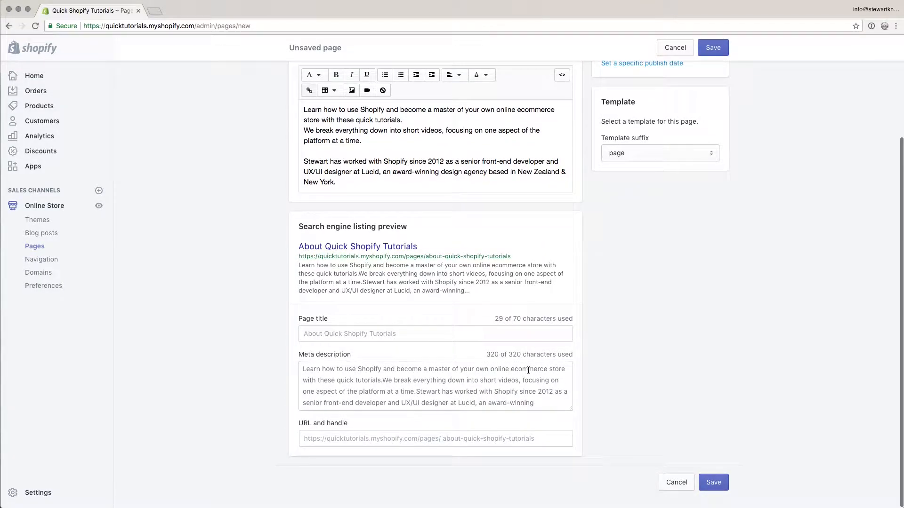
drag(408, 332, 291, 334)
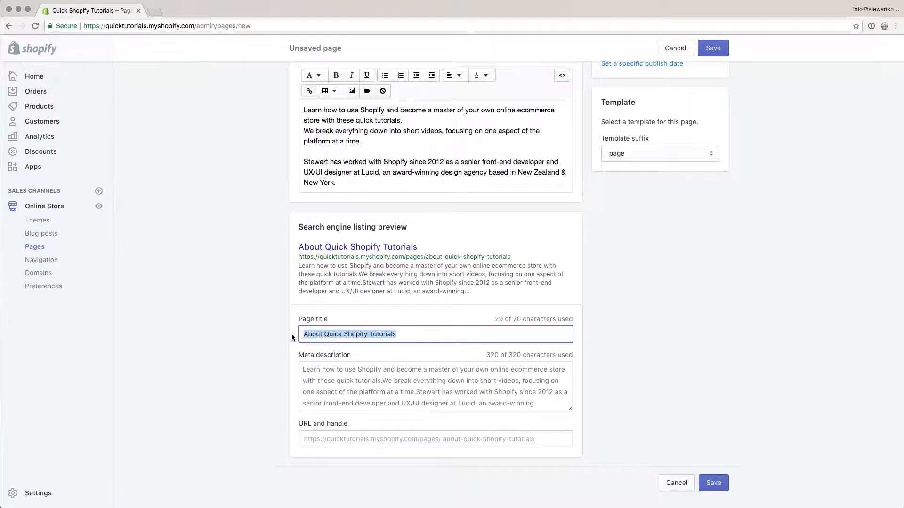
click(470, 398)
drag(560, 404, 298, 368)
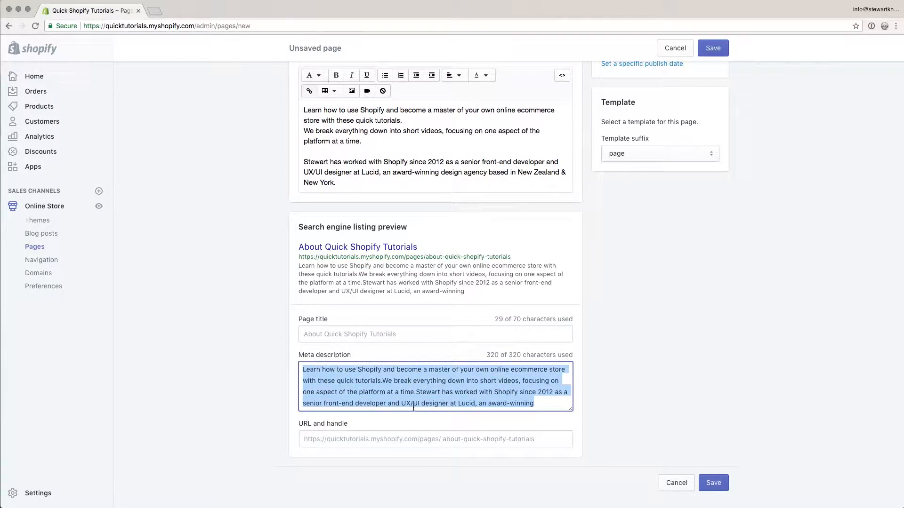
click(536, 436)
drag(547, 438, 439, 440)
drag(552, 440, 463, 440)
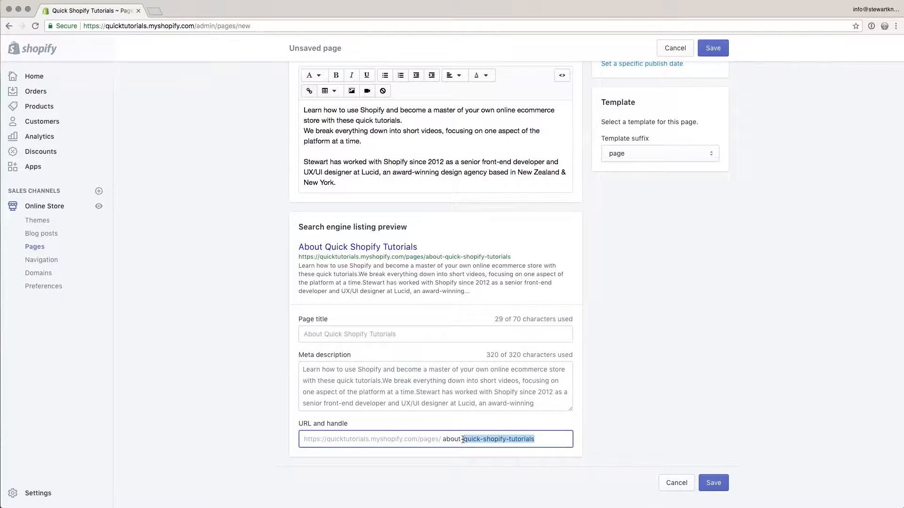
text(us)
click(546, 404)
click(442, 332)
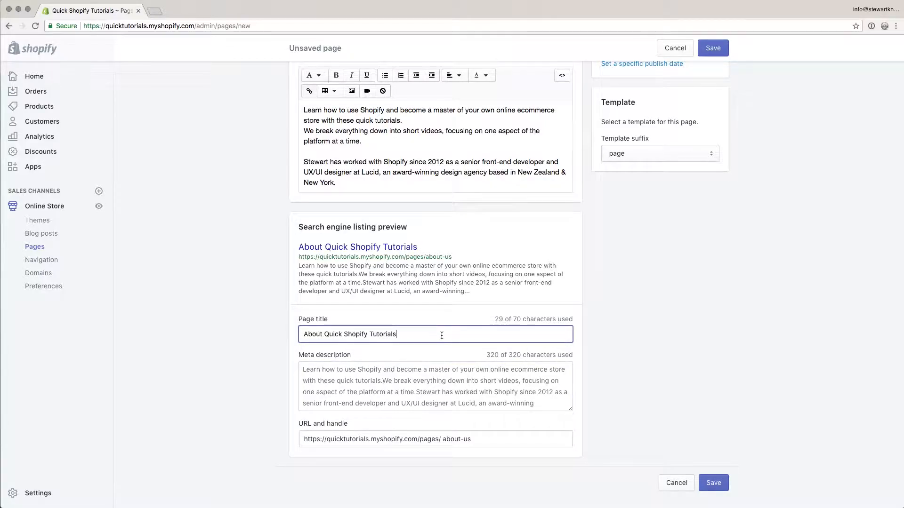
Step: Try the Hidden visibility with a specific publish date, and set the page back to Visible
scroll(442, 310, up, 5)
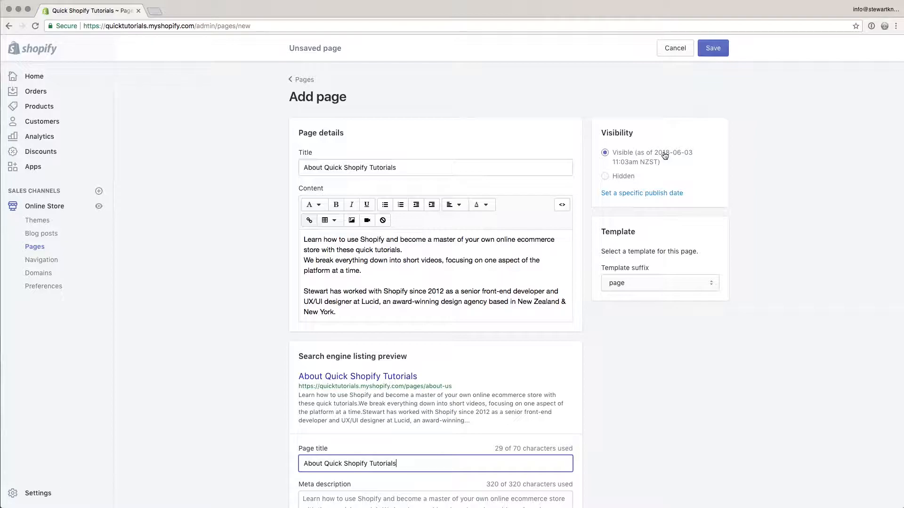
click(624, 181)
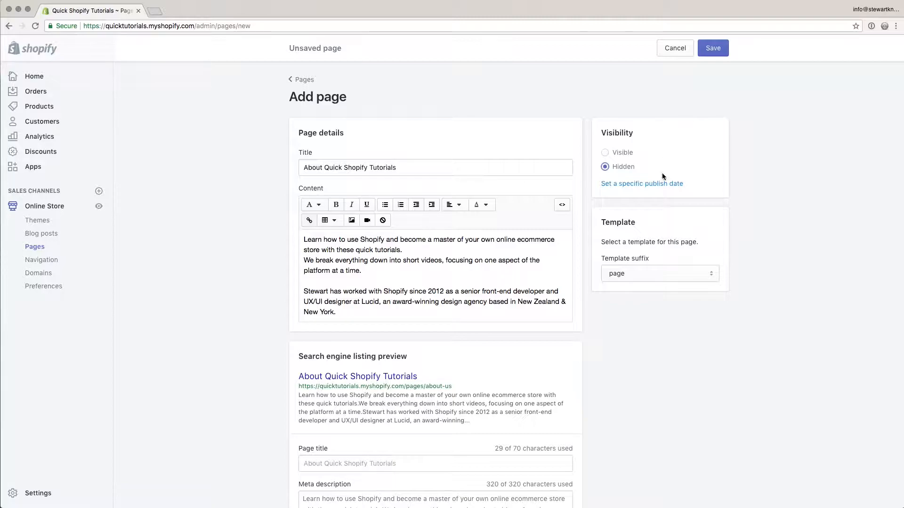
click(647, 185)
click(638, 193)
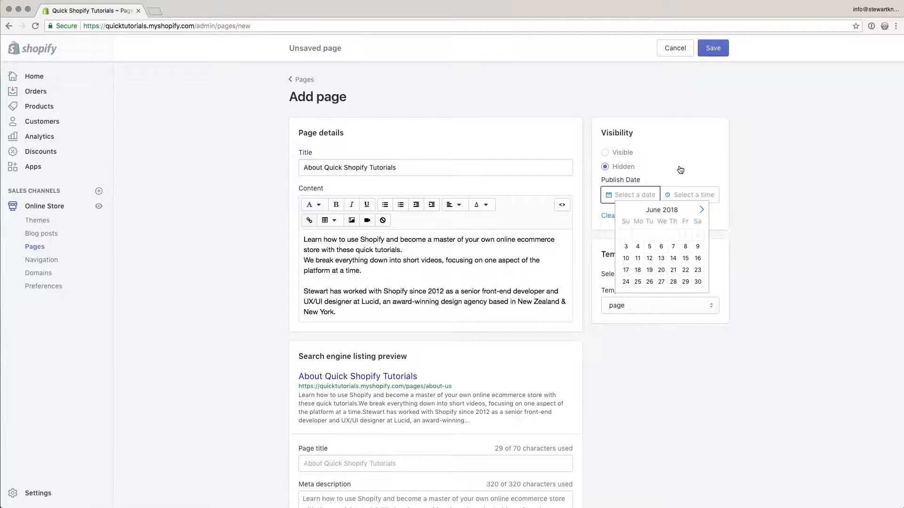
click(651, 153)
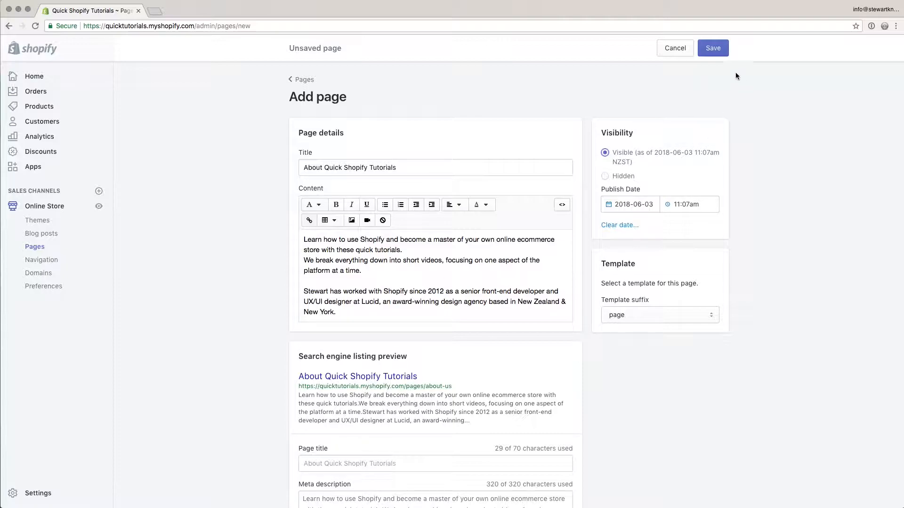
Step: Save the new page and view it on the storefront
click(713, 49)
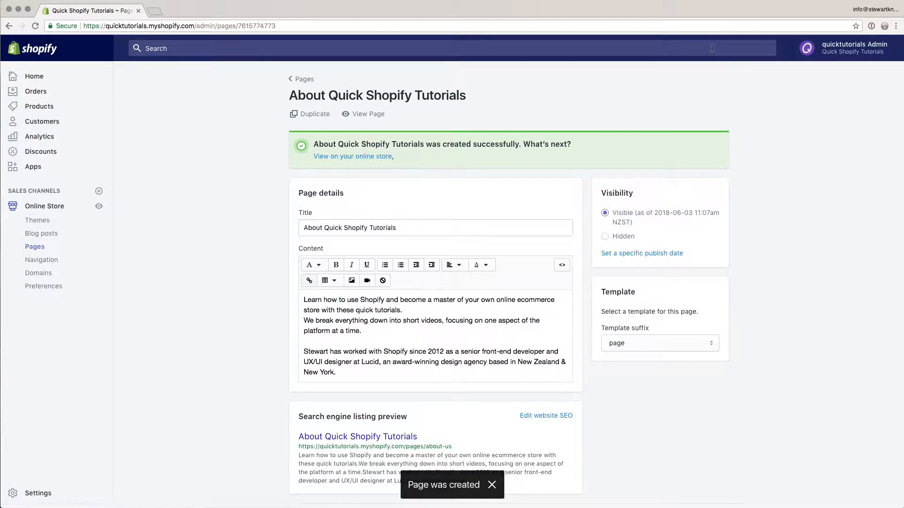
scroll(704, 92, down, 2)
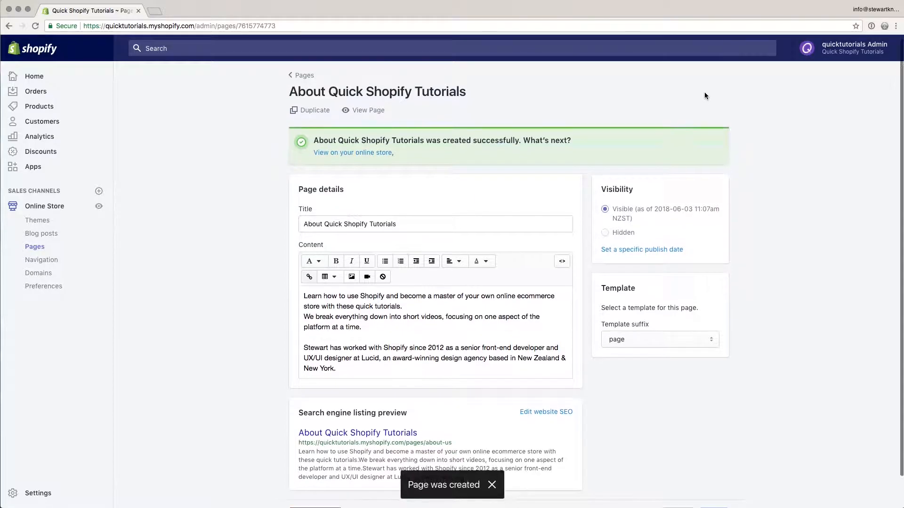
scroll(705, 92, up, 2)
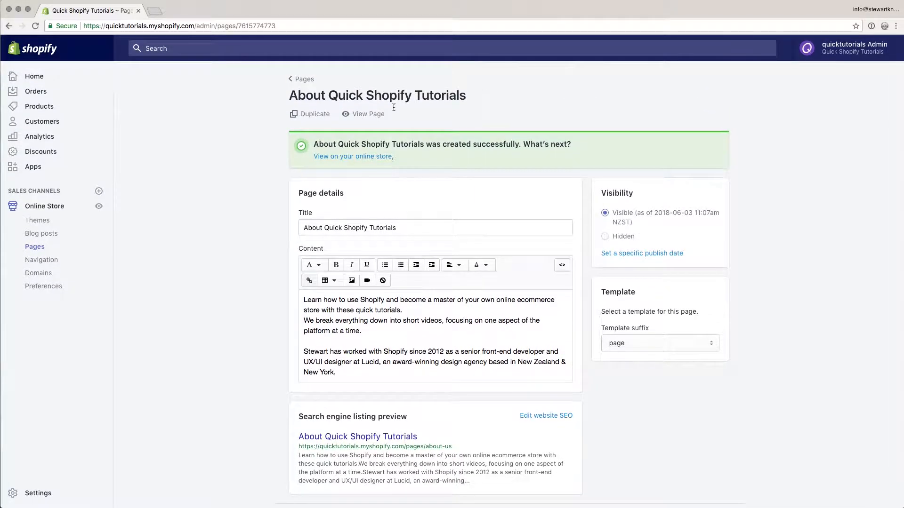
click(364, 114)
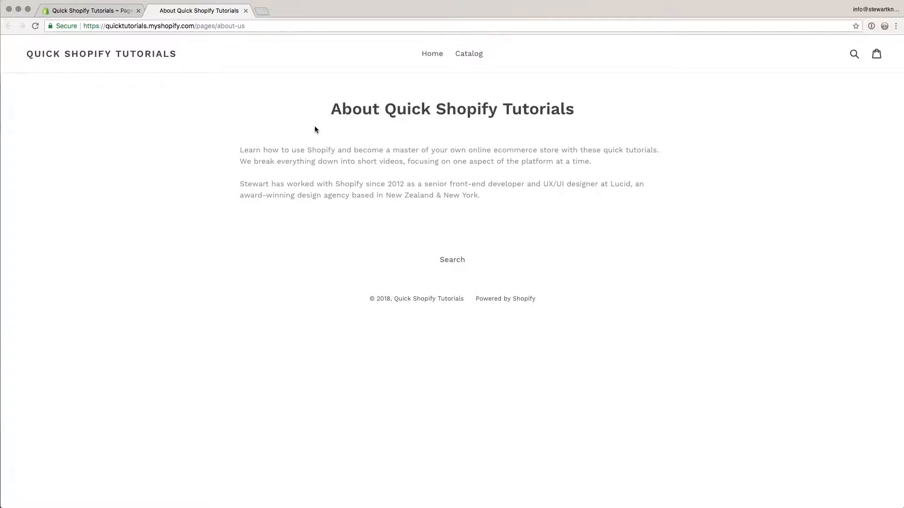
Step: Return to the page's admin editor, change its template suffix to page.contact, and save the page
click(115, 11)
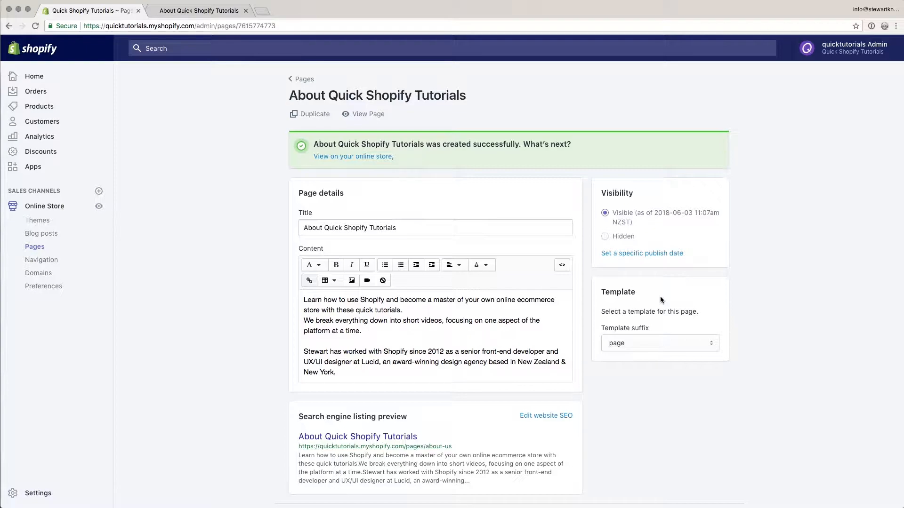
click(651, 344)
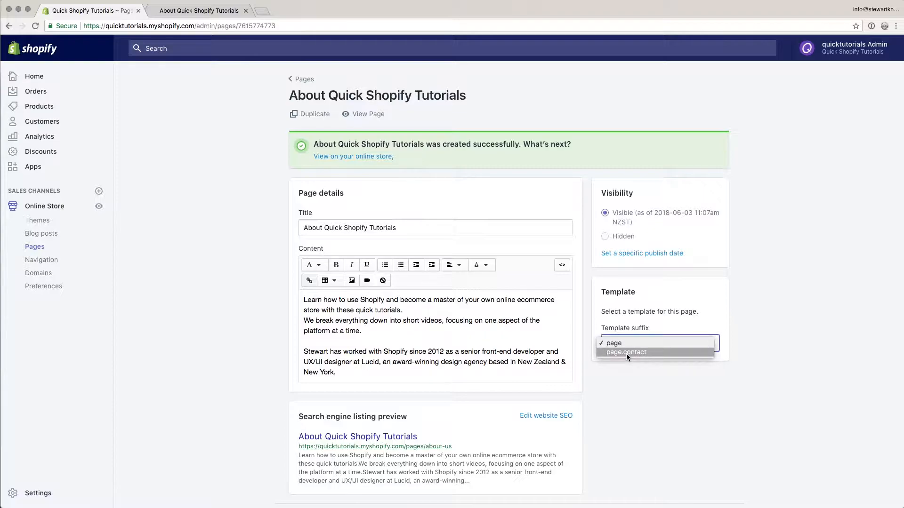
click(658, 357)
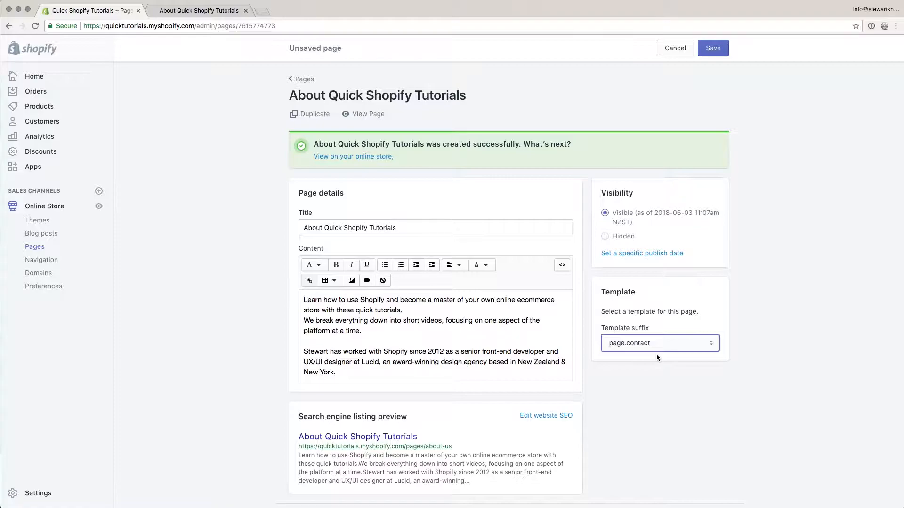
click(657, 368)
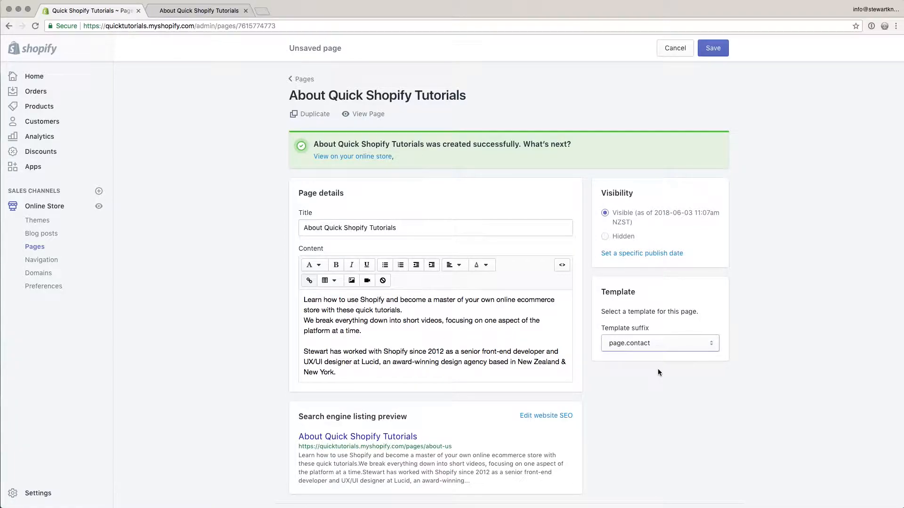
click(714, 50)
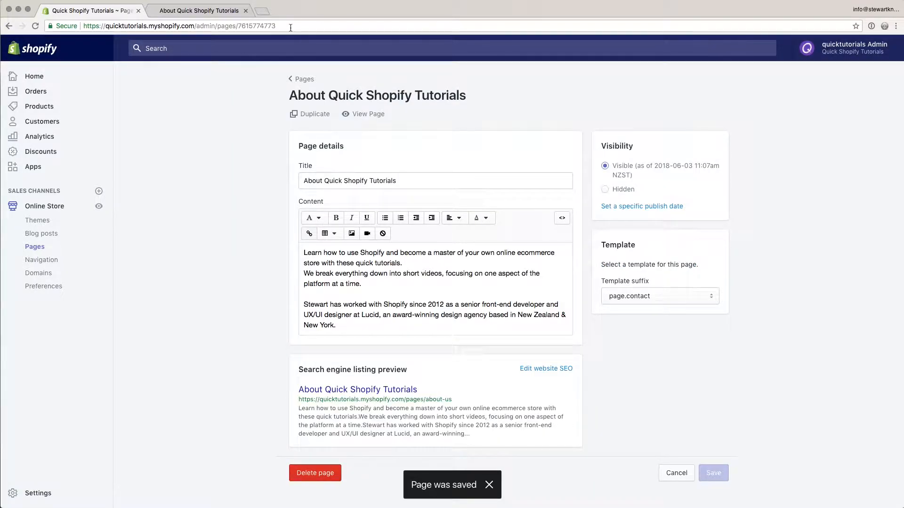
Step: Reload the storefront view of the about page to check the changed template, and return to the admin editor
click(197, 11)
key(super+r)
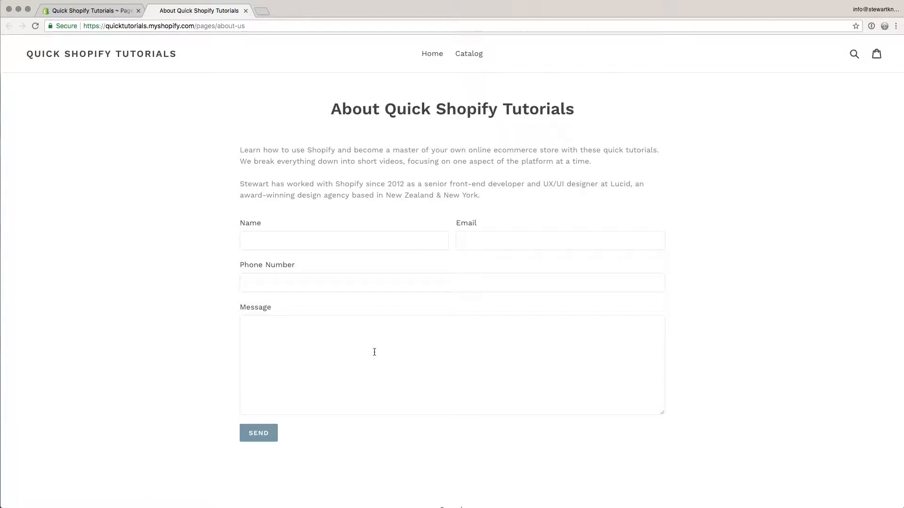
click(374, 352)
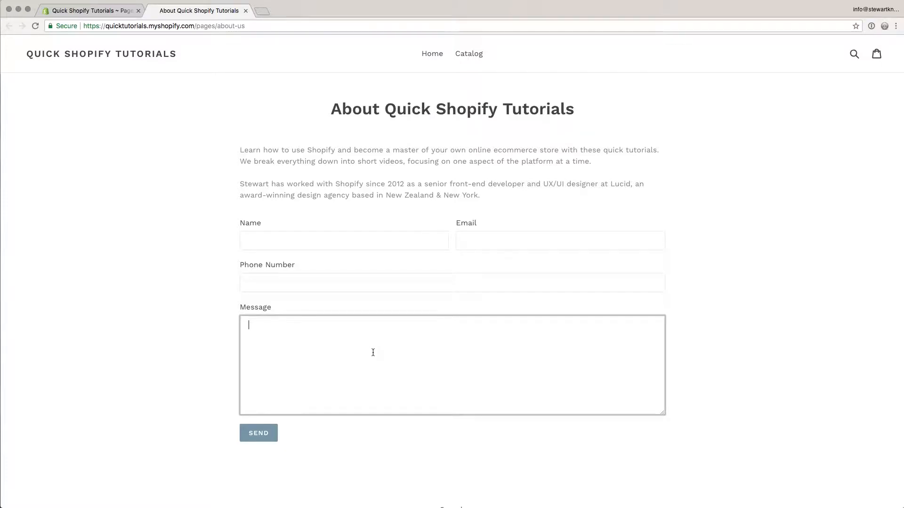
click(98, 15)
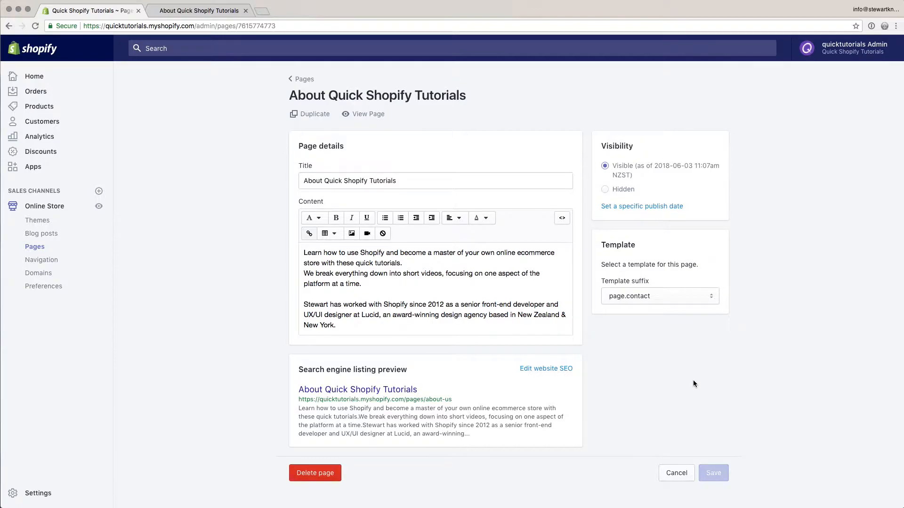